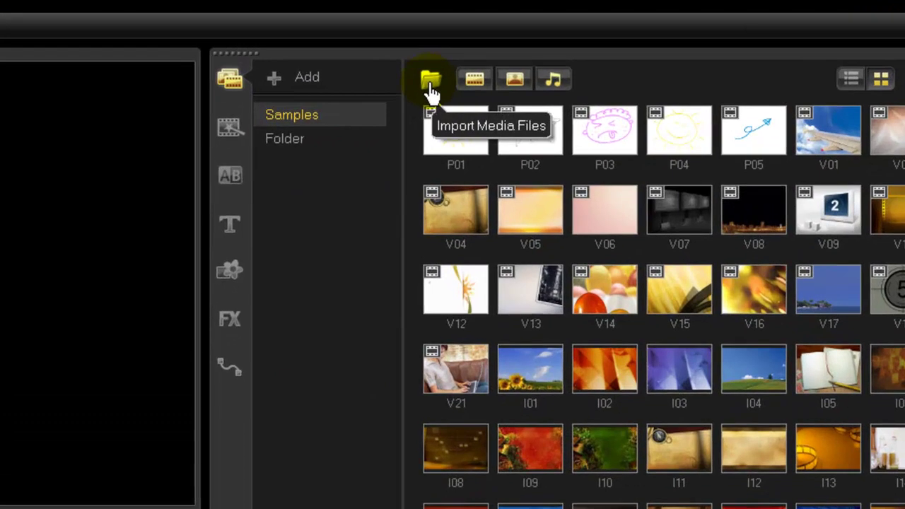
- Import the video Wildlife.wmv from the Sample Videos folder of the Videos library into the media library
click(431, 83)
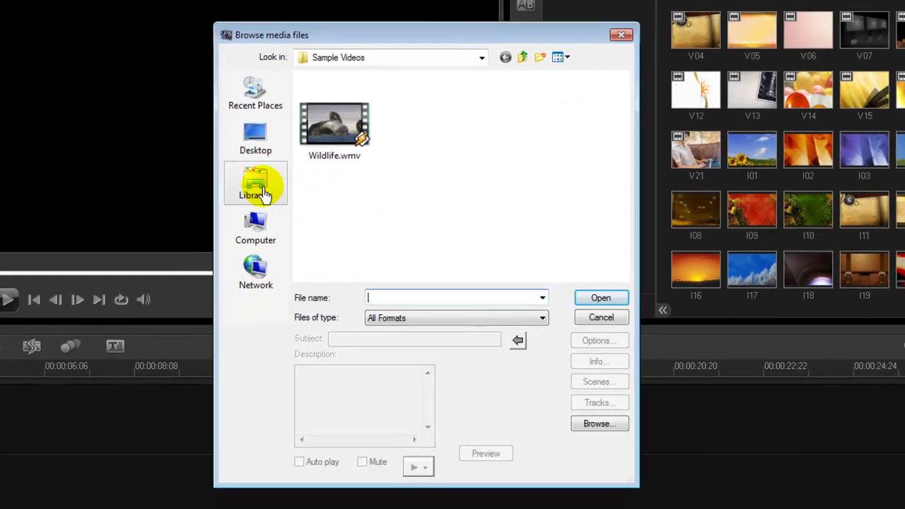
click(263, 194)
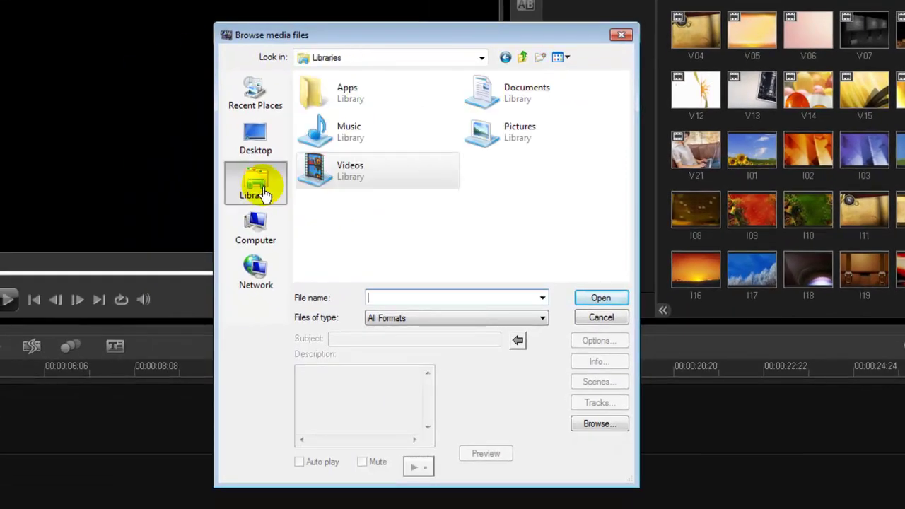
double_click(316, 173)
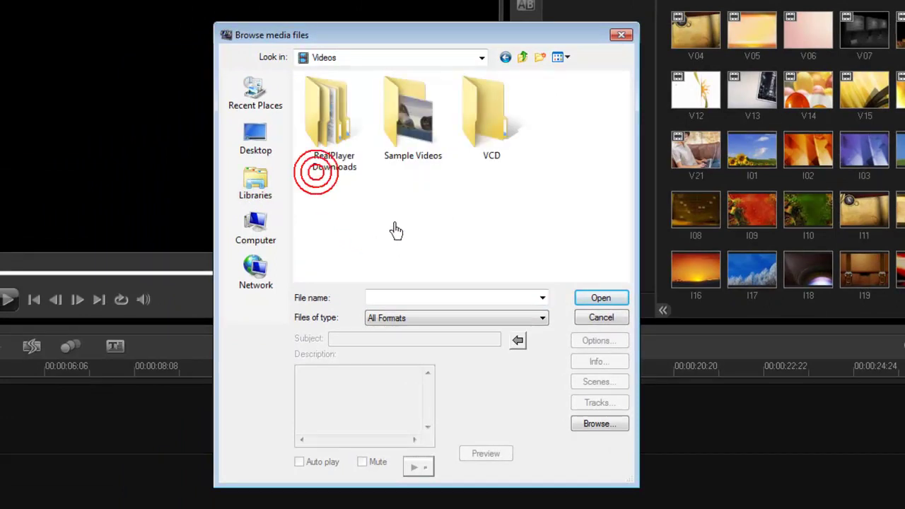
double_click(418, 141)
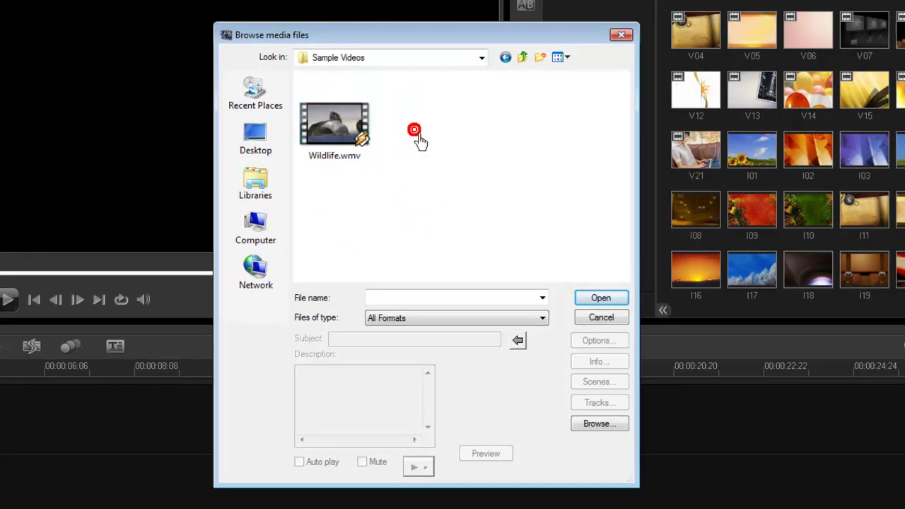
click(350, 142)
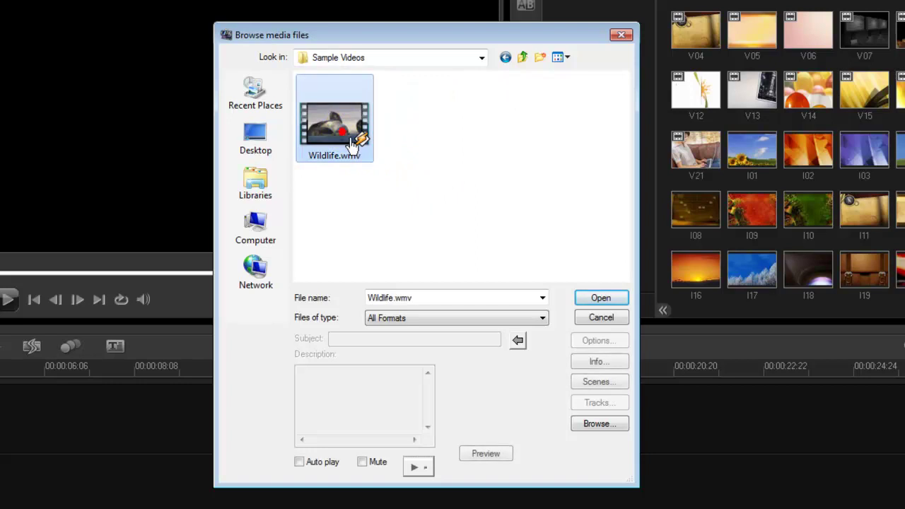
click(592, 299)
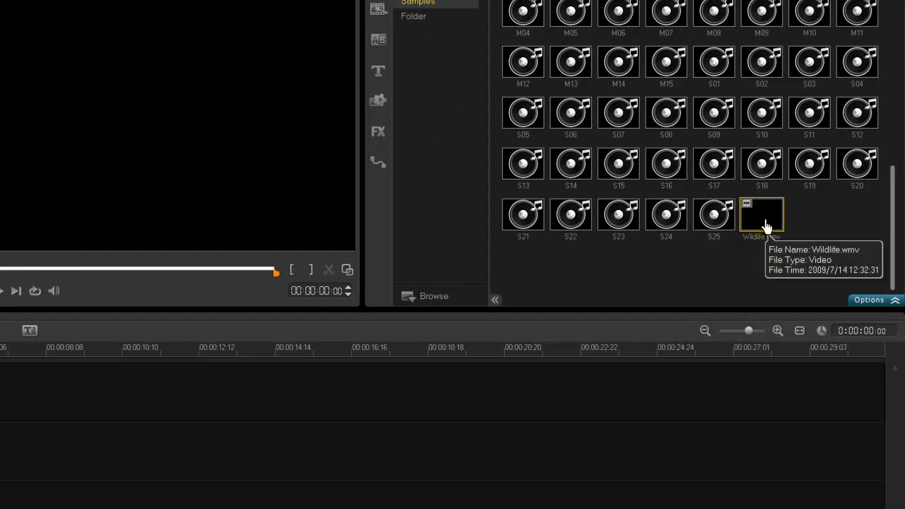
- Place the Wildlife.wmv clip at the start of the video track and fit the project to the timeline width
drag(764, 223, 292, 379)
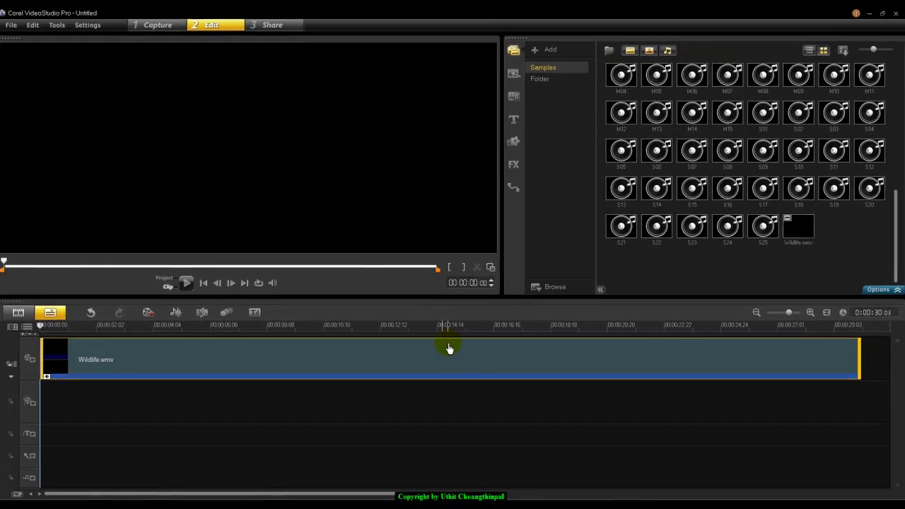
click(757, 311)
click(810, 312)
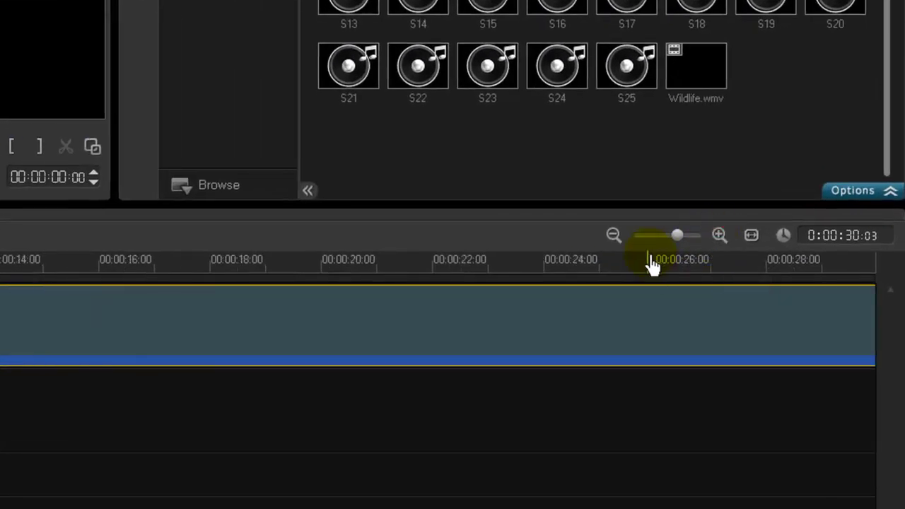
click(752, 234)
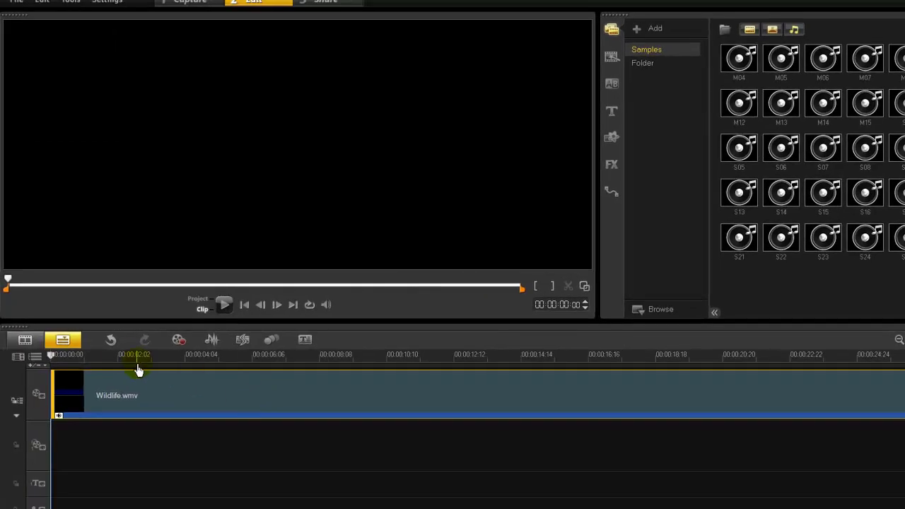
- Scrub the project to about 0:00:04.05, then open the Wildlife.wmv clip in Multi-Trim Video
drag(138, 370, 187, 368)
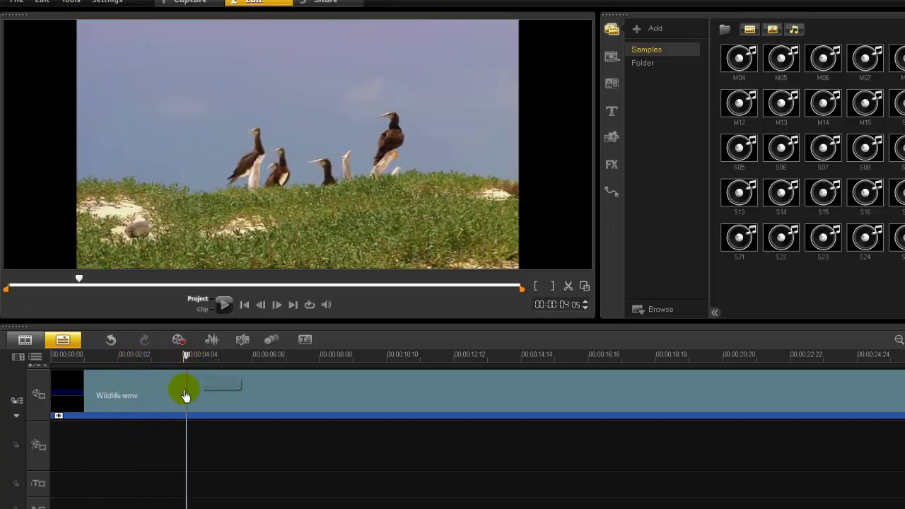
click(217, 399)
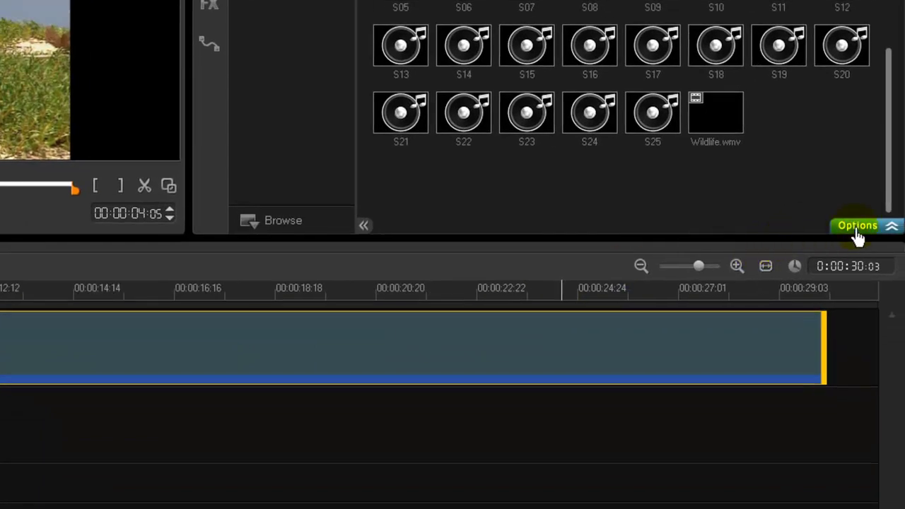
click(857, 236)
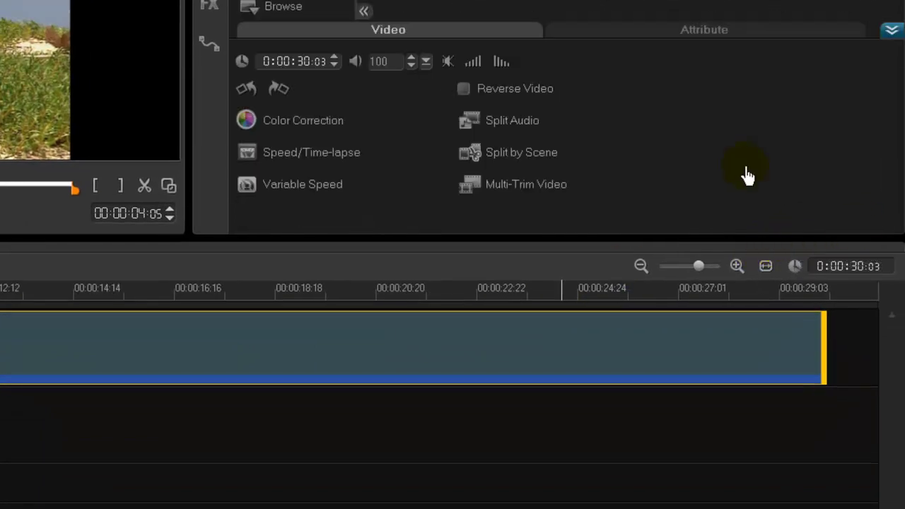
click(520, 191)
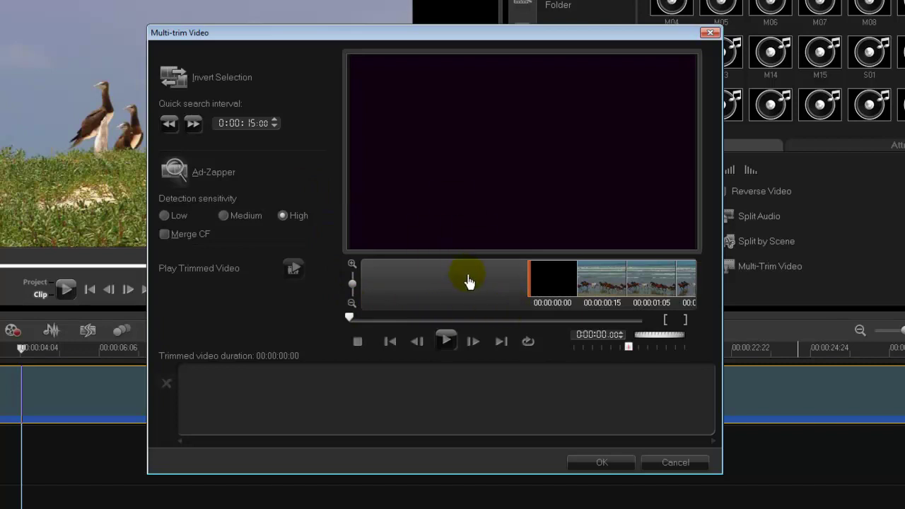
- Play the opening of the clip and scrub back and forth through the running-horses scene to examine its extent
click(448, 342)
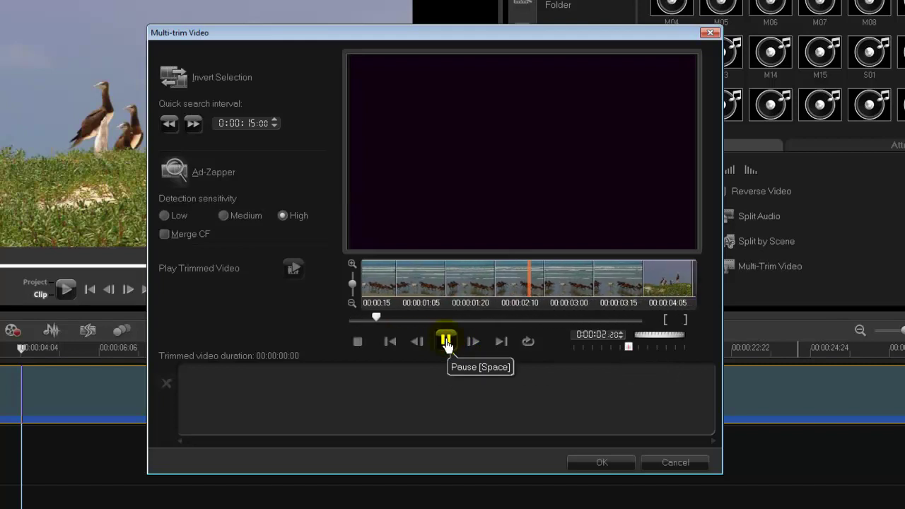
click(446, 342)
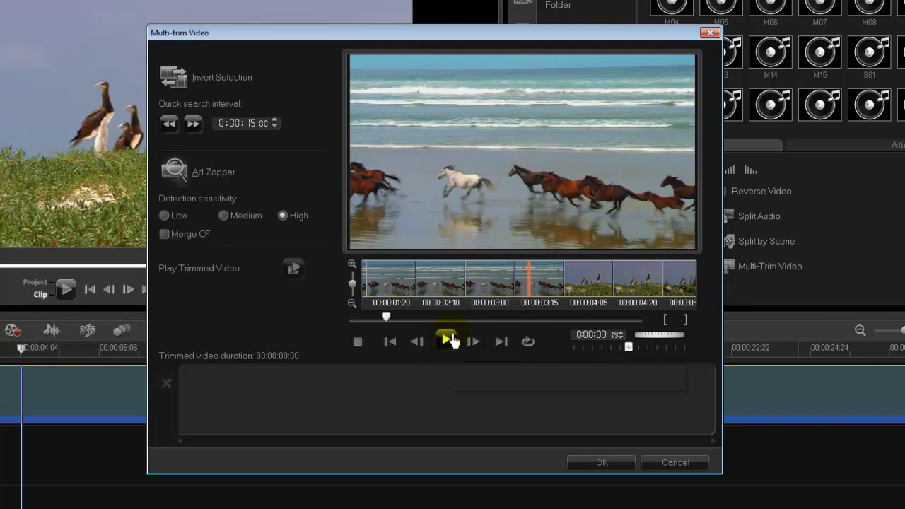
drag(388, 323, 354, 320)
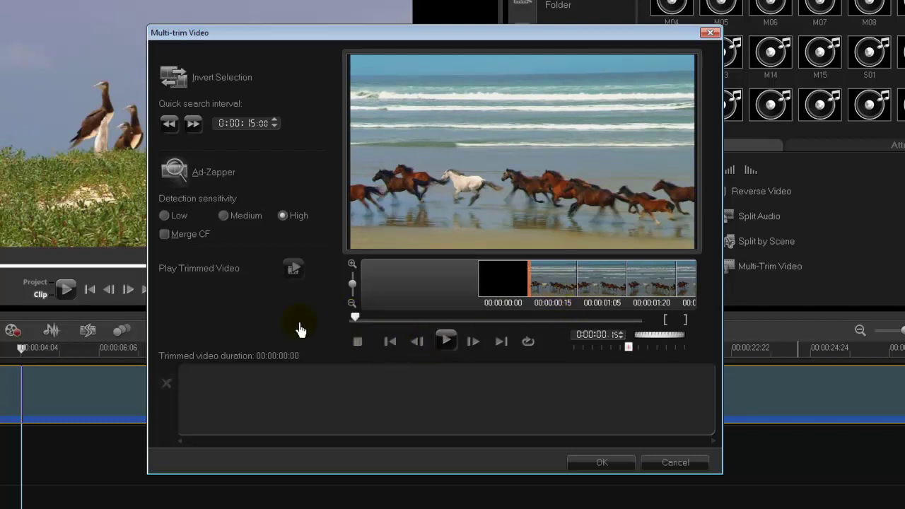
drag(355, 322, 387, 324)
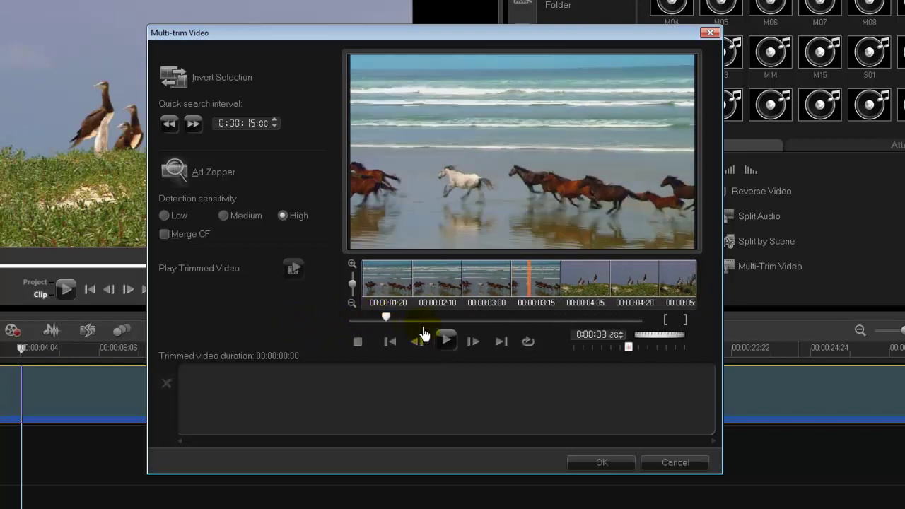
- Run through the clip with fast forward and fast rewind at varying speeds to examine the scenes after the horses
click(630, 355)
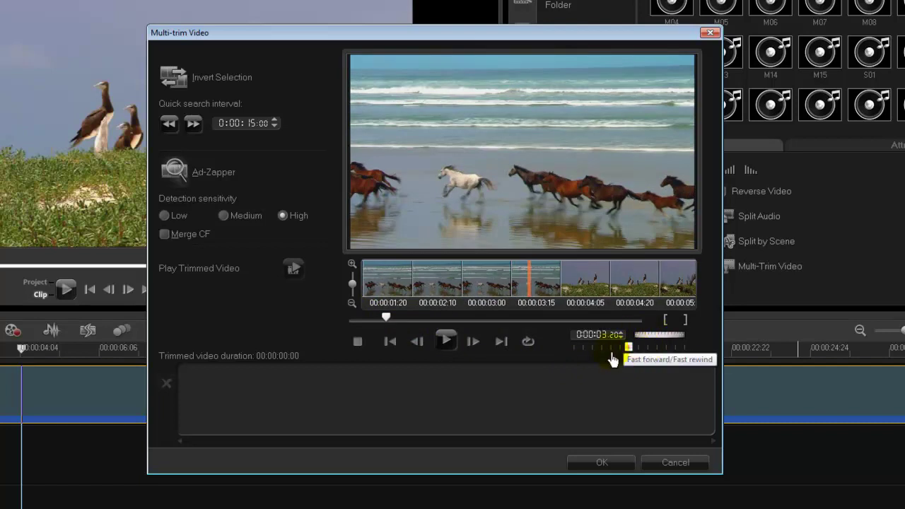
drag(627, 348, 654, 361)
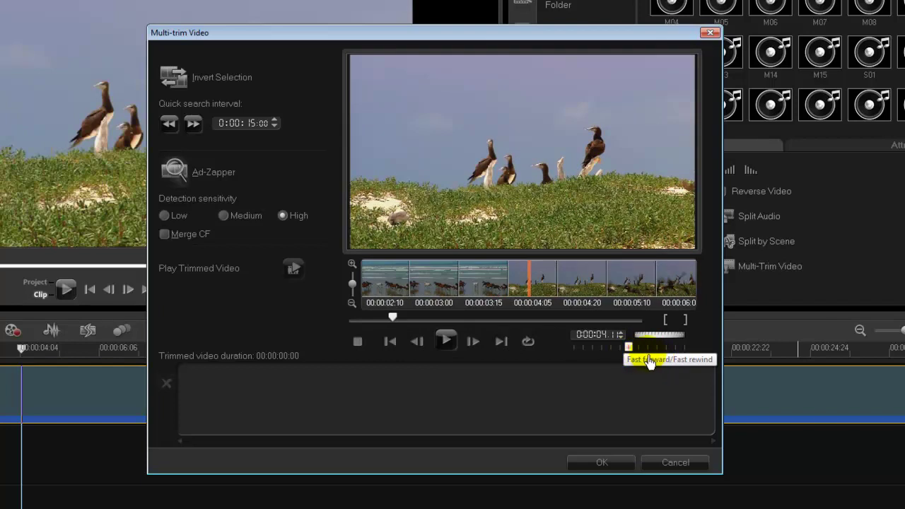
drag(630, 352, 581, 359)
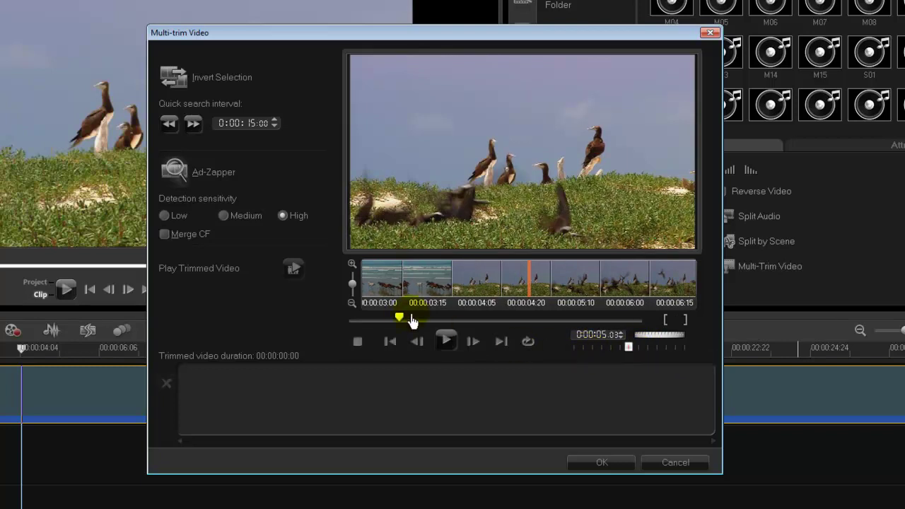
mouse_move(638, 355)
mouse_down()
mouse_move(655, 355)
mouse_move(620, 359)
mouse_up()
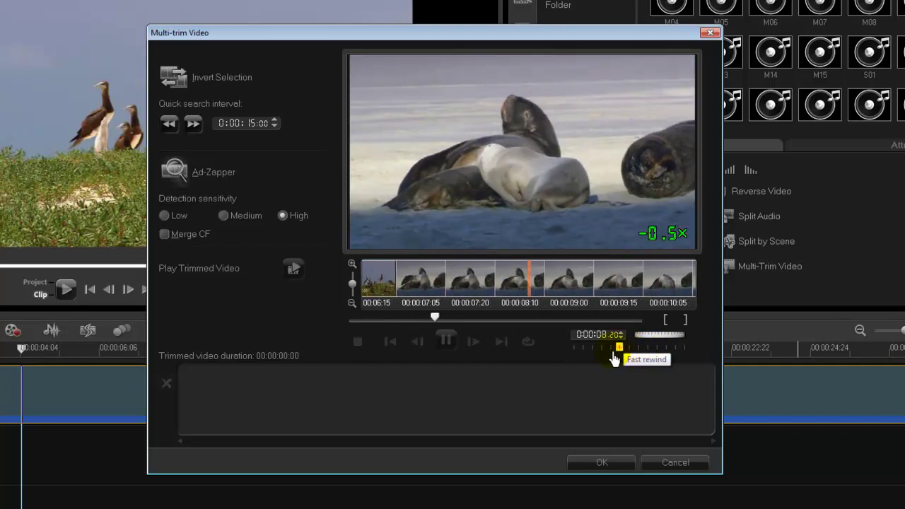
mouse_move(593, 359)
mouse_down()
mouse_move(620, 357)
mouse_move(604, 351)
mouse_up()
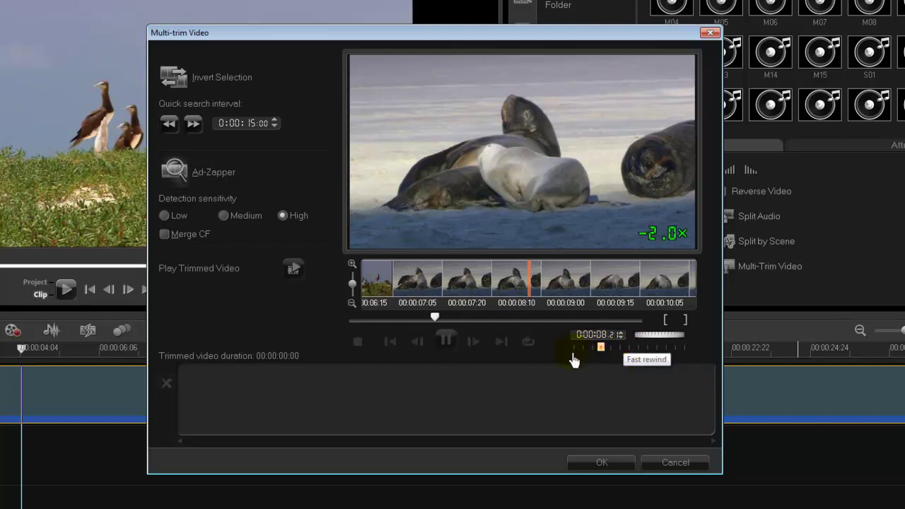
drag(600, 359, 606, 351)
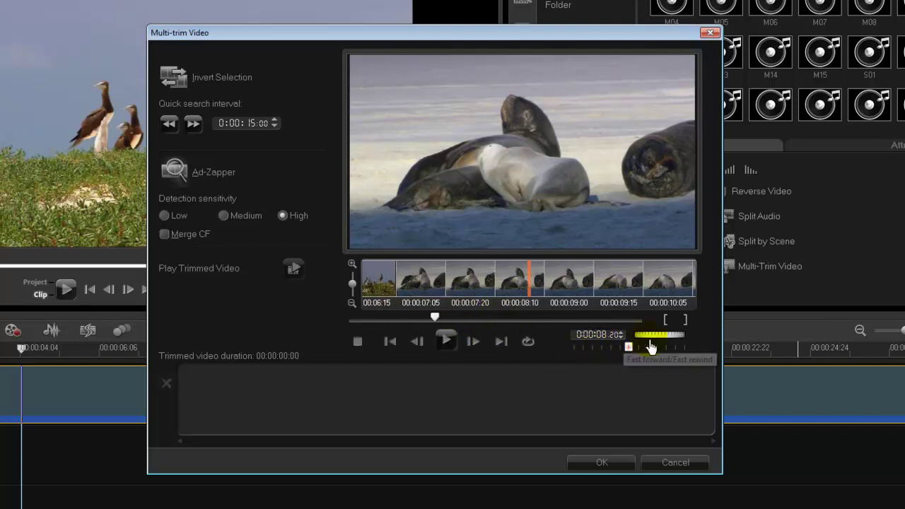
- Examine the change from the horse scene to the bird scene with the jog wheel
mouse_move(665, 338)
mouse_down()
mouse_move(634, 342)
mouse_move(677, 342)
mouse_move(654, 342)
mouse_up()
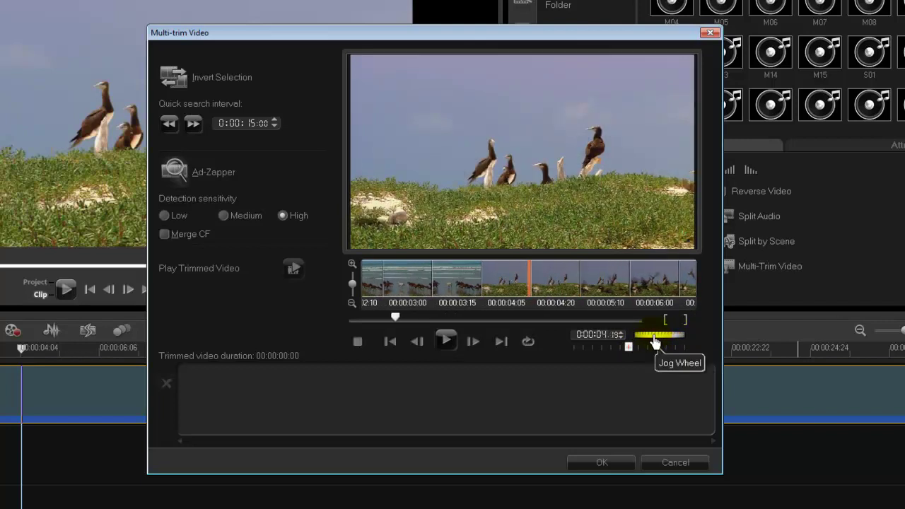
mouse_move(655, 342)
mouse_down()
mouse_move(675, 346)
mouse_move(655, 344)
mouse_up()
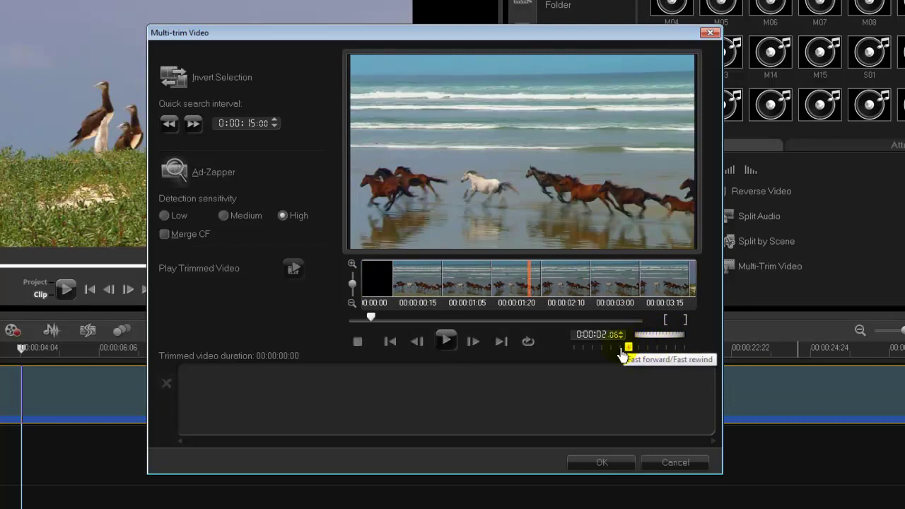
mouse_move(666, 344)
mouse_down()
mouse_move(646, 343)
mouse_move(680, 344)
mouse_move(632, 344)
mouse_move(659, 342)
mouse_up()
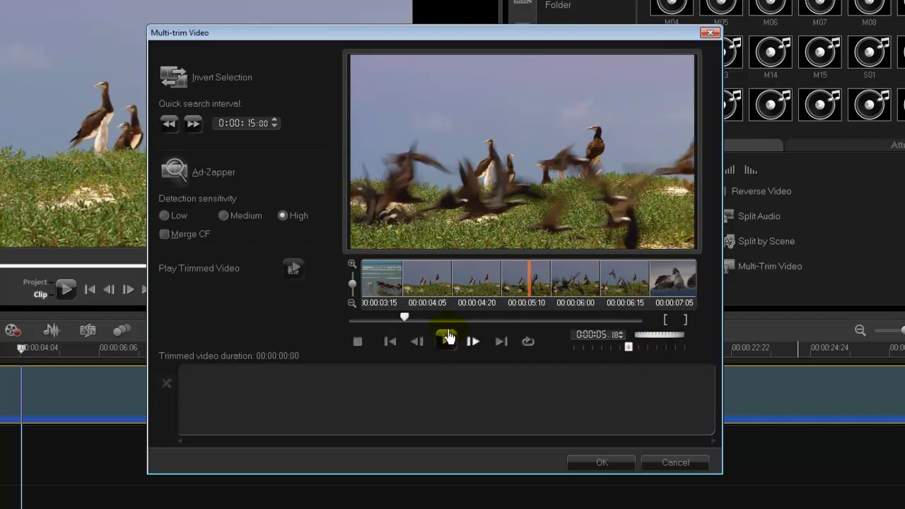
- Mark the running-horses scene as a trimmed segment starting at 0:00:00.17 and ending at 0:00:04.02
mouse_move(405, 321)
mouse_down()
mouse_move(428, 319)
mouse_move(395, 319)
mouse_up()
mouse_move(670, 346)
mouse_down()
mouse_move(629, 341)
mouse_move(675, 342)
mouse_move(658, 341)
mouse_up()
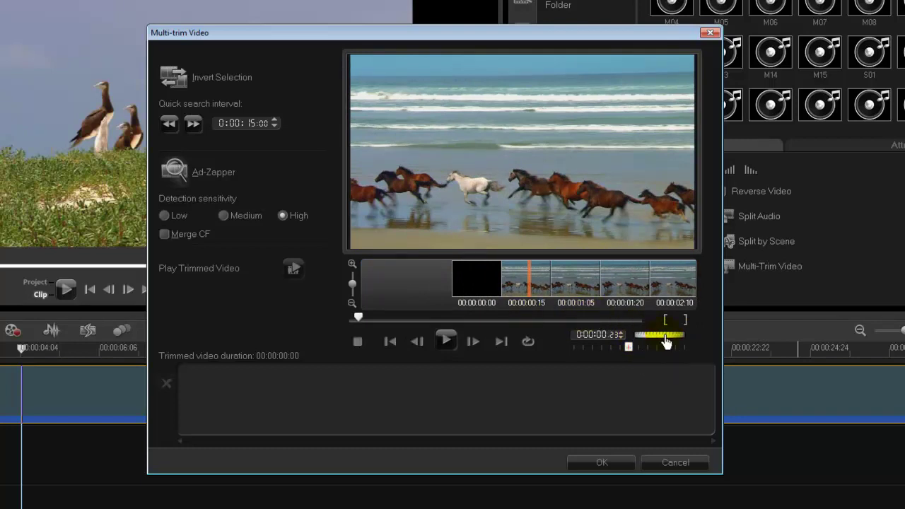
drag(665, 343, 665, 341)
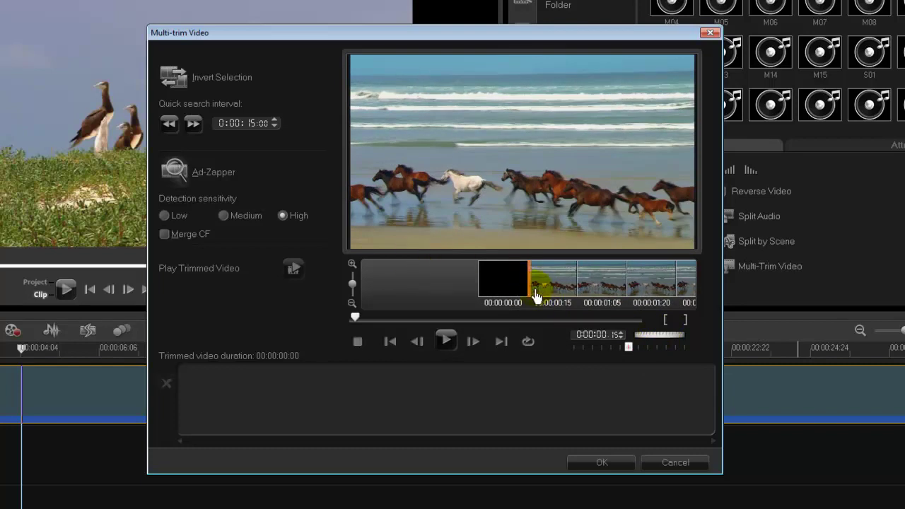
drag(657, 342, 657, 342)
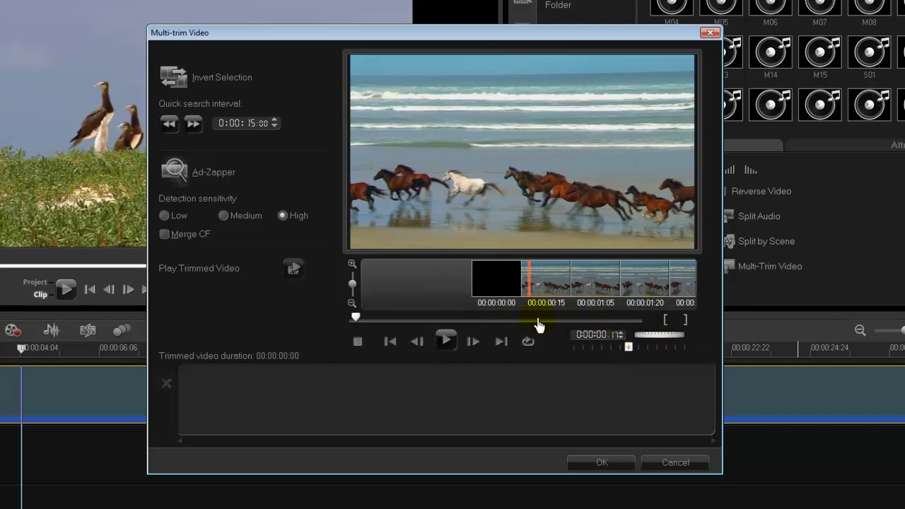
click(665, 324)
mouse_move(648, 342)
mouse_down()
mouse_move(666, 343)
mouse_move(644, 348)
mouse_up()
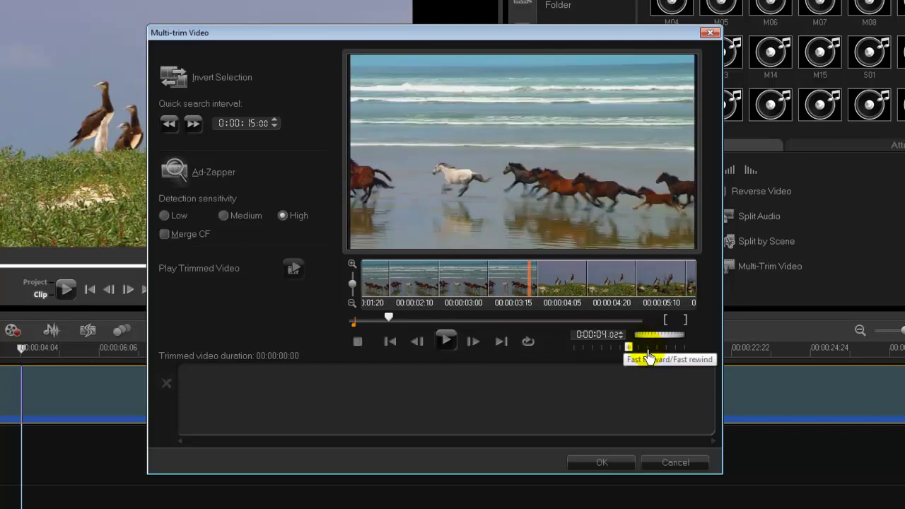
click(684, 328)
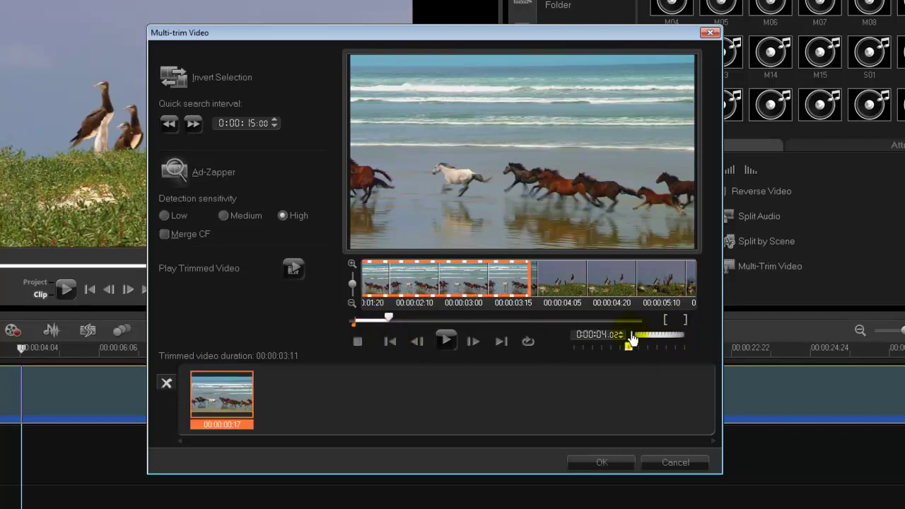
- Review the marked horse segment frame by frame and play the trimmed video
mouse_move(648, 338)
mouse_down()
mouse_move(635, 343)
mouse_move(671, 343)
mouse_up()
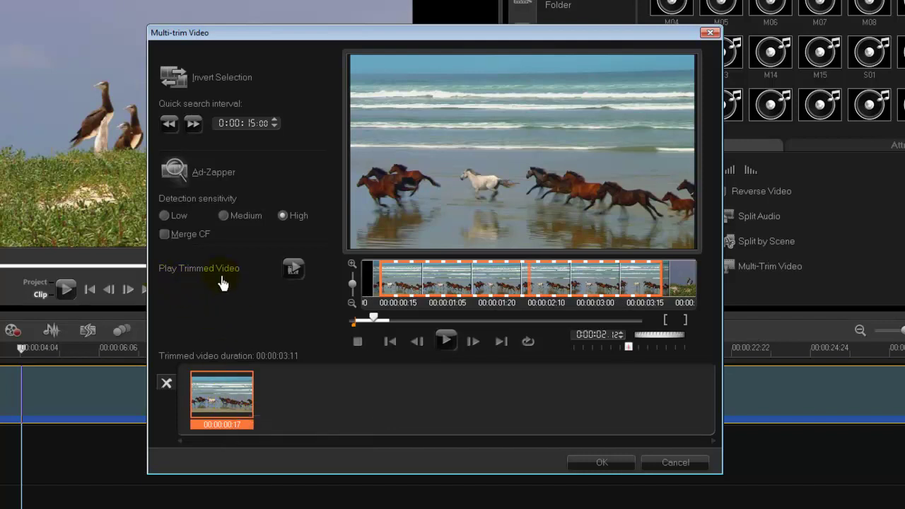
click(293, 267)
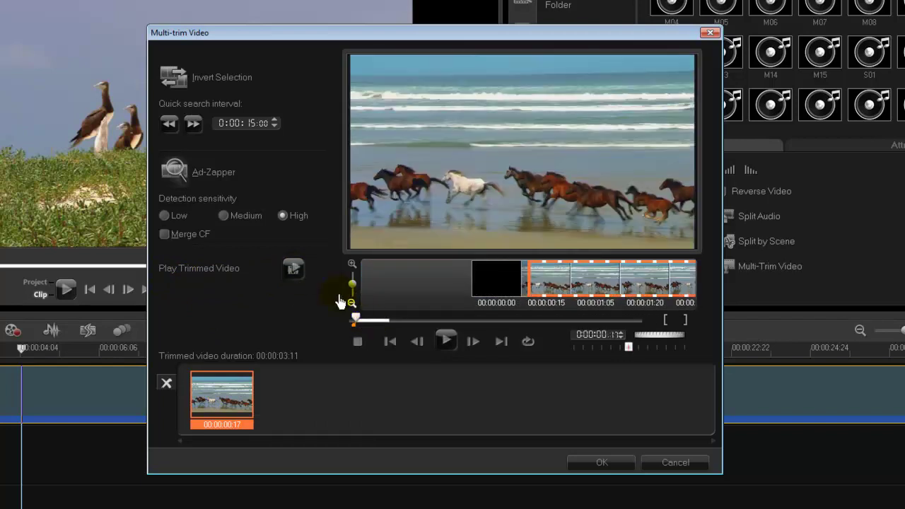
click(293, 268)
- Apply the multi-trim to the timeline clip and return the preview to the clip's start
click(603, 464)
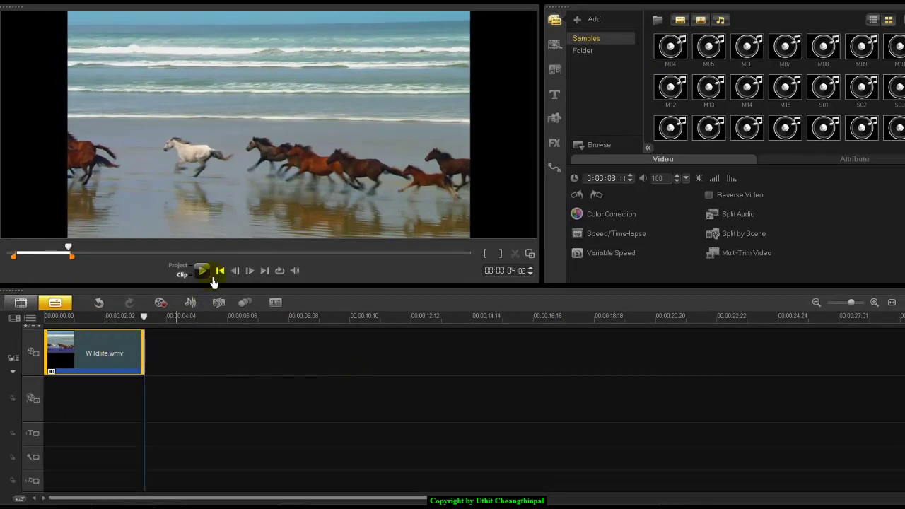
click(219, 270)
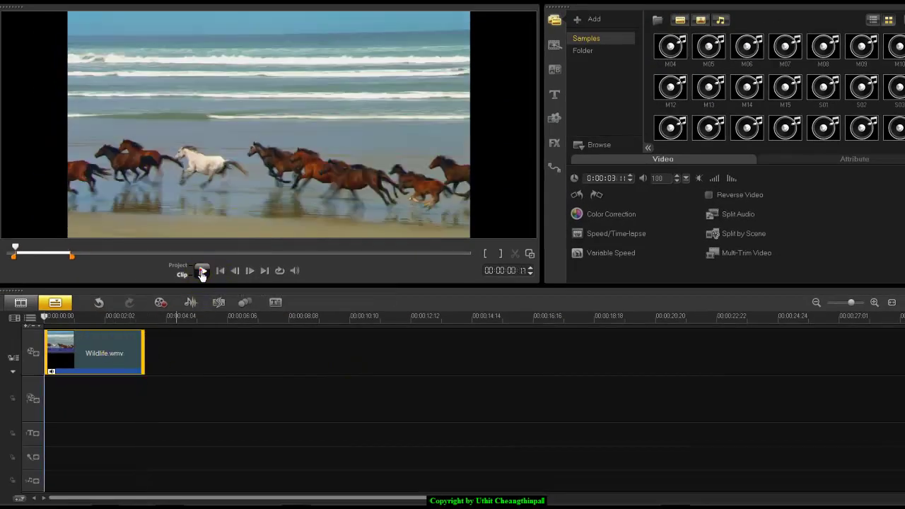
- Play the trimmed horse clip and add another full copy of Wildlife.wmv after it on the video track
click(201, 270)
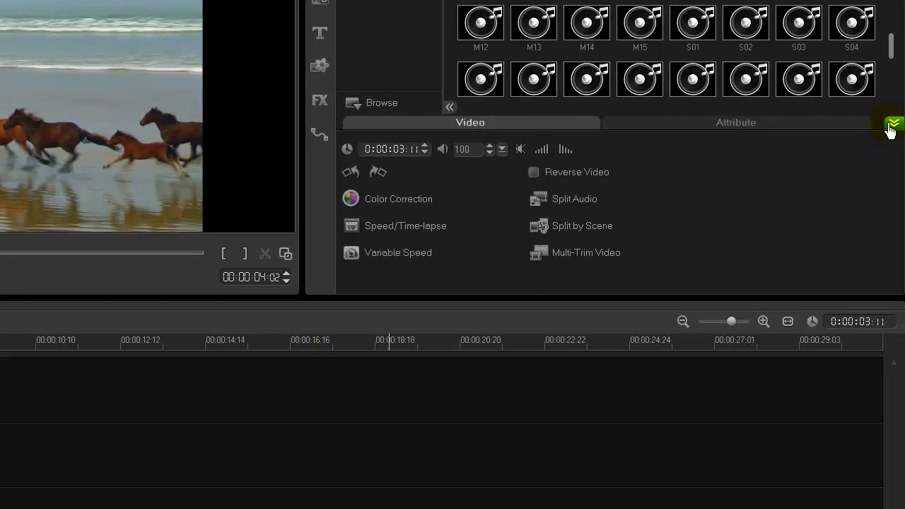
click(893, 127)
drag(746, 198, 336, 393)
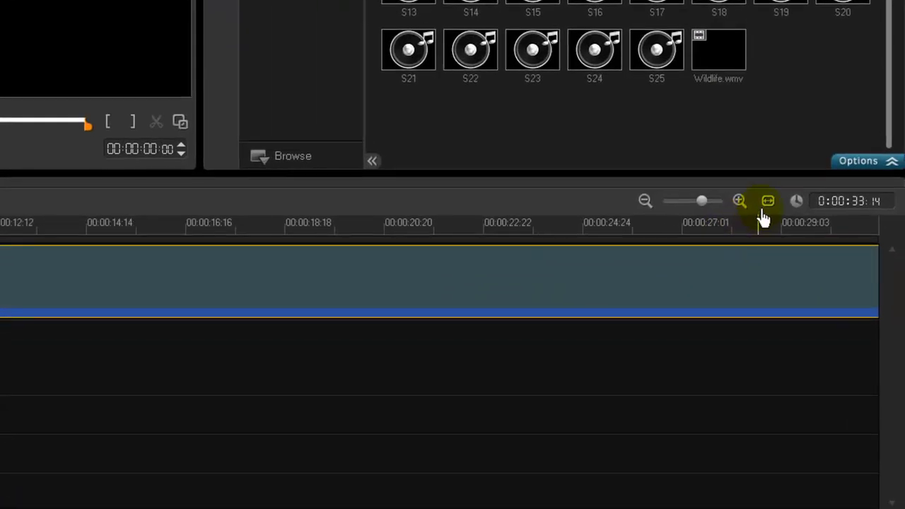
click(841, 315)
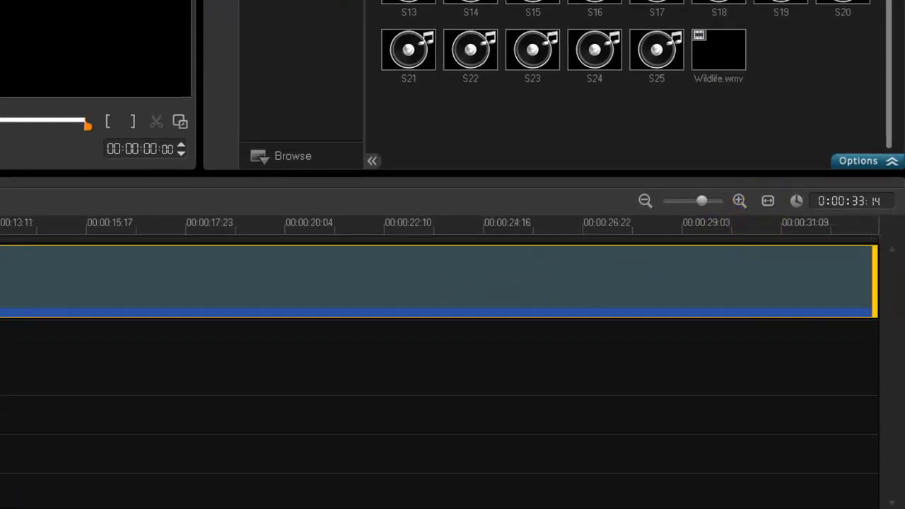
- Open the second Wildlife.wmv clip in Multi-Trim Video and set the quick search interval to 5 seconds
click(849, 162)
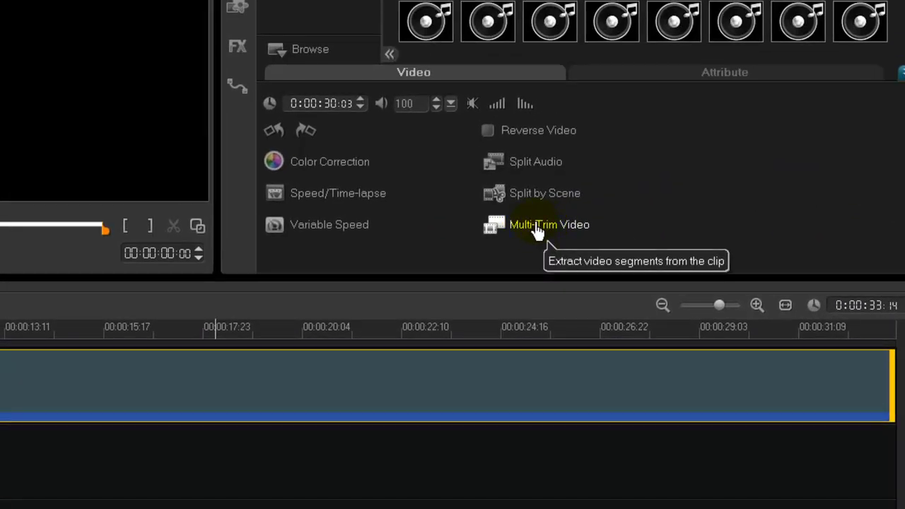
click(537, 229)
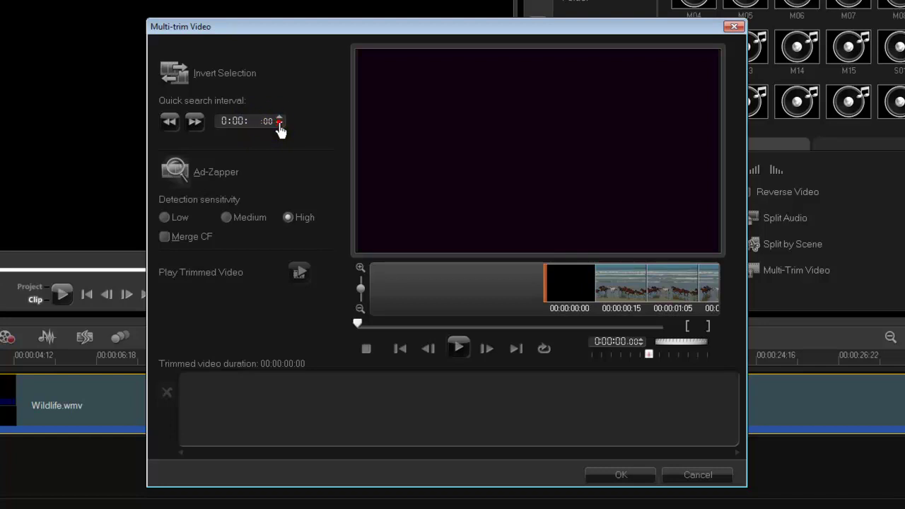
click(280, 122)
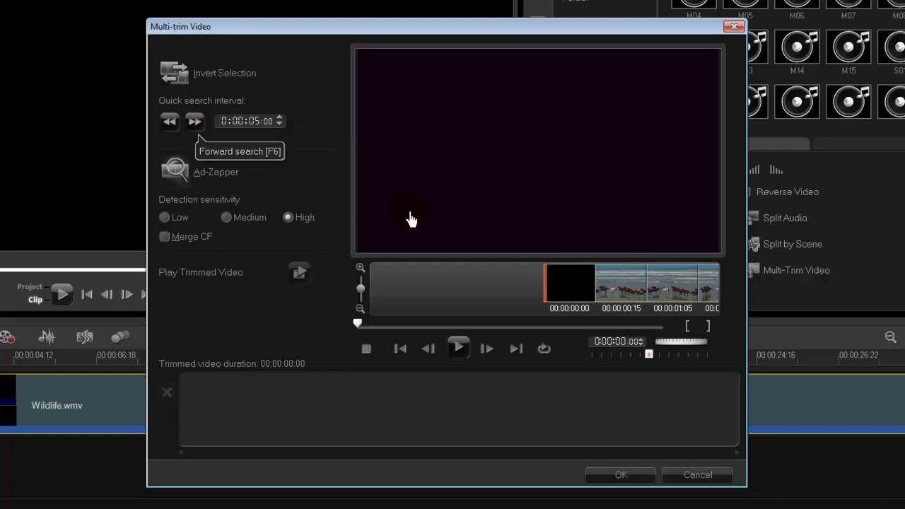
- Search through the clip in five-second jumps, forward to 0:00:20.00 and back to 0:00:10.00
click(194, 122)
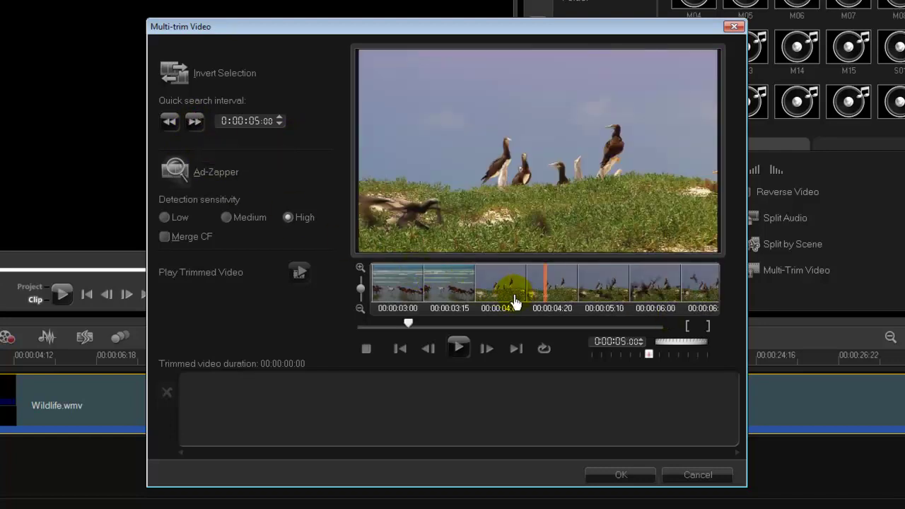
click(195, 125)
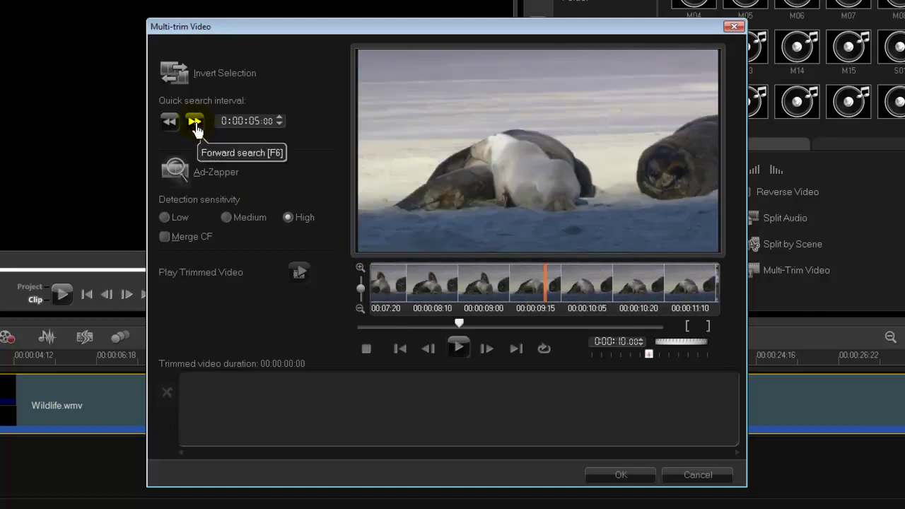
click(195, 123)
click(194, 124)
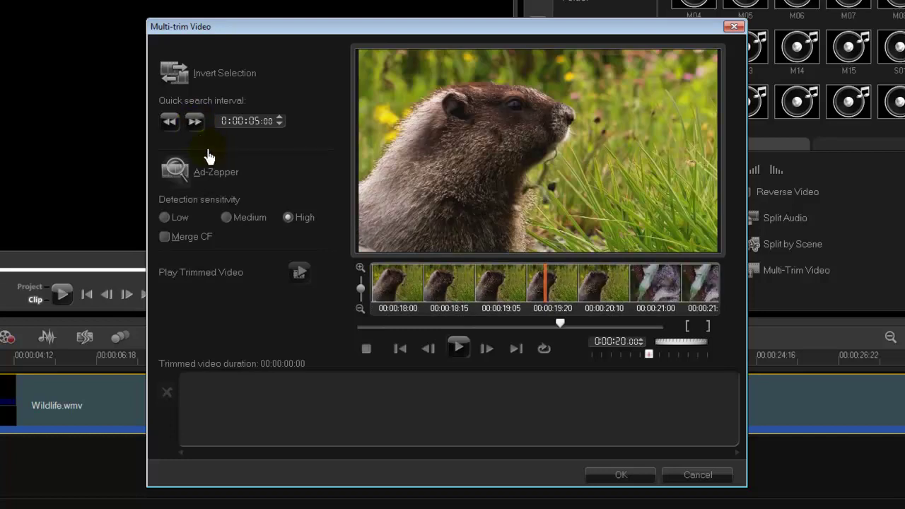
click(170, 122)
click(170, 122)
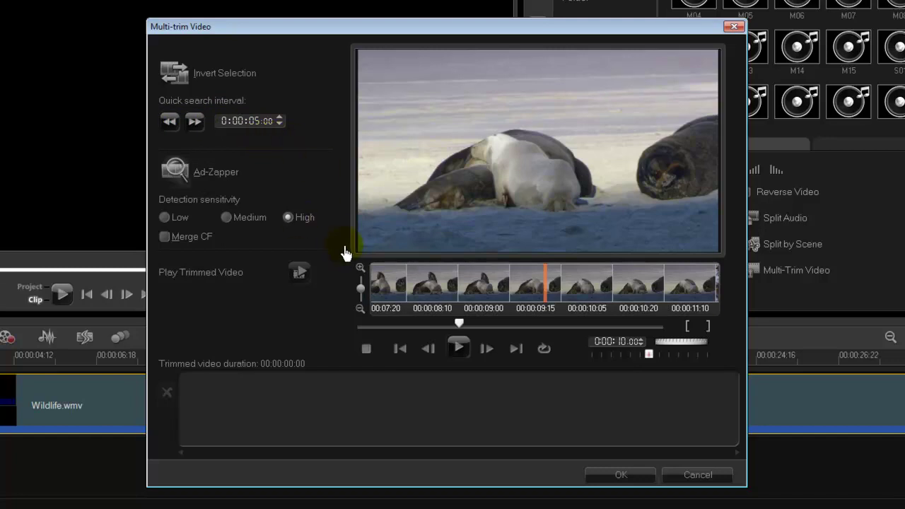
- Mark the black opening and running-horses scene as a trimmed segment from 0:00:00.00 to 0:00:04.06
mouse_move(687, 343)
mouse_down()
mouse_move(650, 351)
mouse_move(680, 348)
mouse_up()
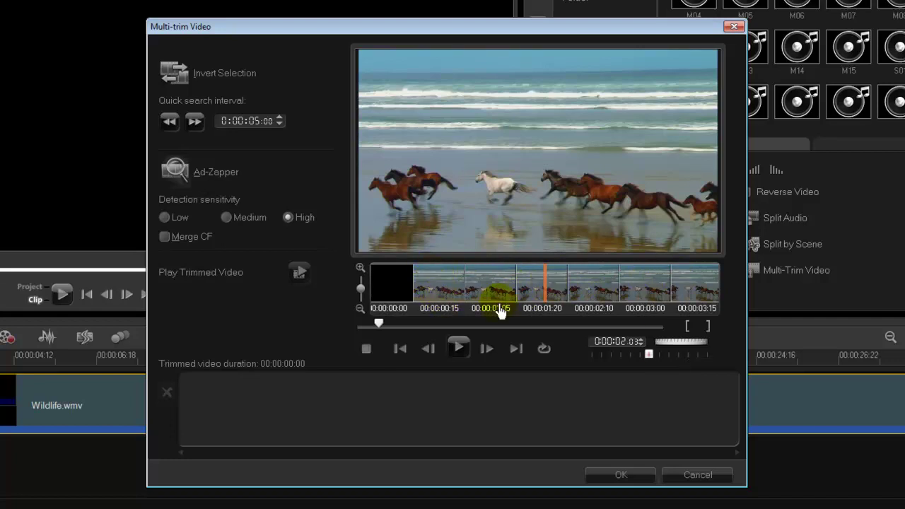
drag(685, 343, 659, 345)
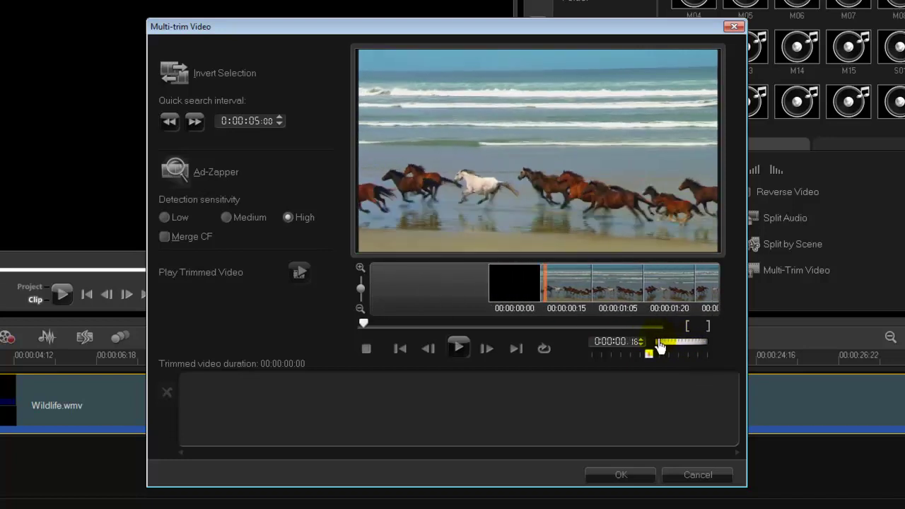
mouse_move(672, 350)
mouse_down()
mouse_move(659, 351)
mouse_move(687, 349)
mouse_move(668, 350)
mouse_up()
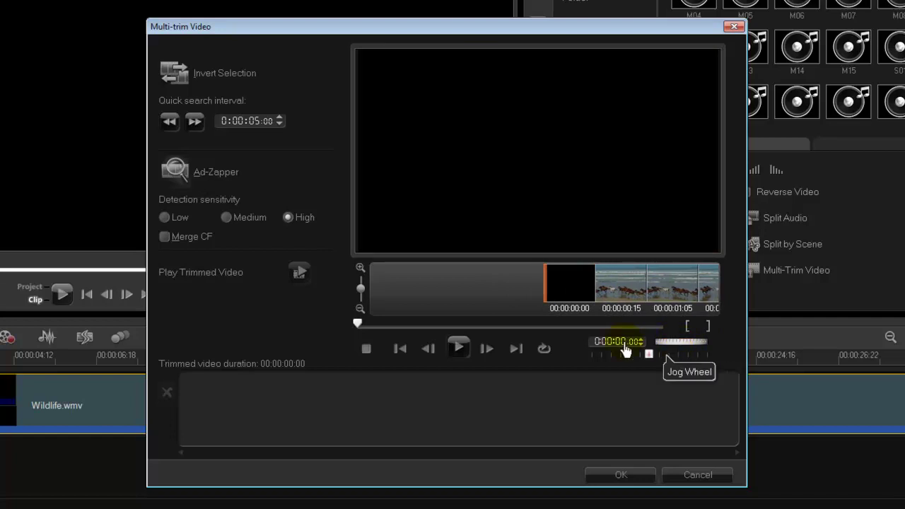
click(686, 328)
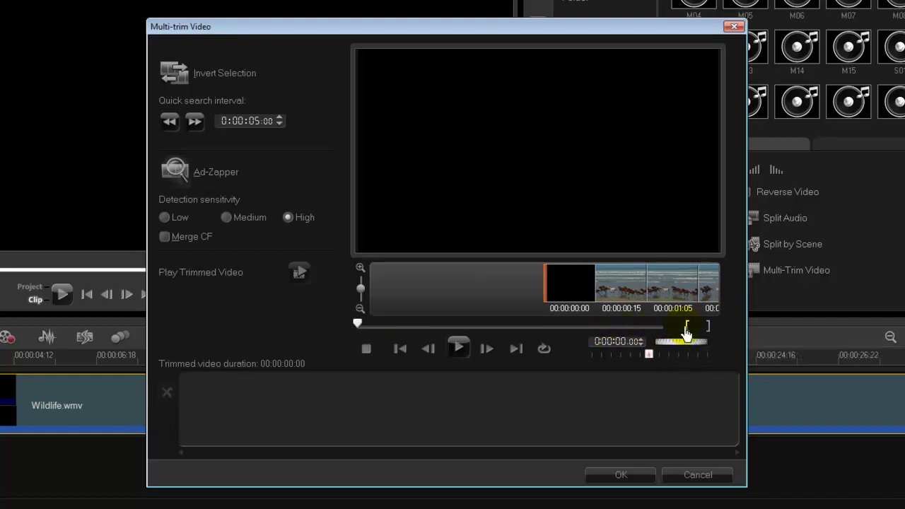
mouse_move(675, 345)
mouse_down()
mouse_move(663, 347)
mouse_move(685, 351)
mouse_move(670, 352)
mouse_up()
mouse_move(672, 350)
mouse_down()
mouse_move(648, 351)
mouse_move(670, 351)
mouse_up()
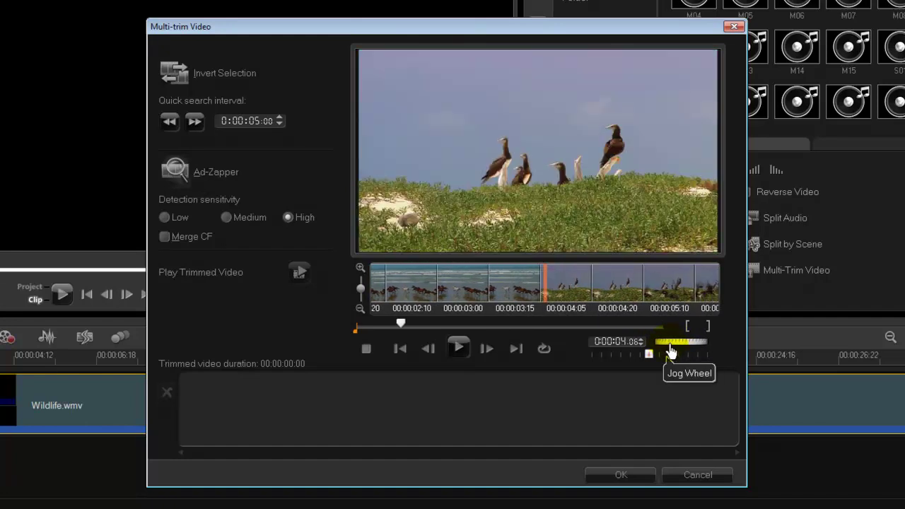
click(707, 326)
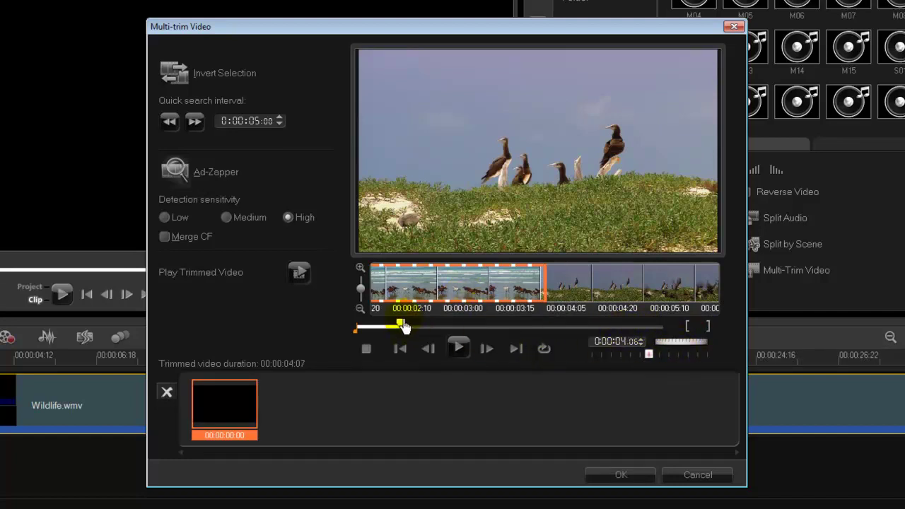
- Check the marked horse segment around 0:00:02.03 and invert the selection to keep the remaining footage instead
drag(402, 325, 379, 326)
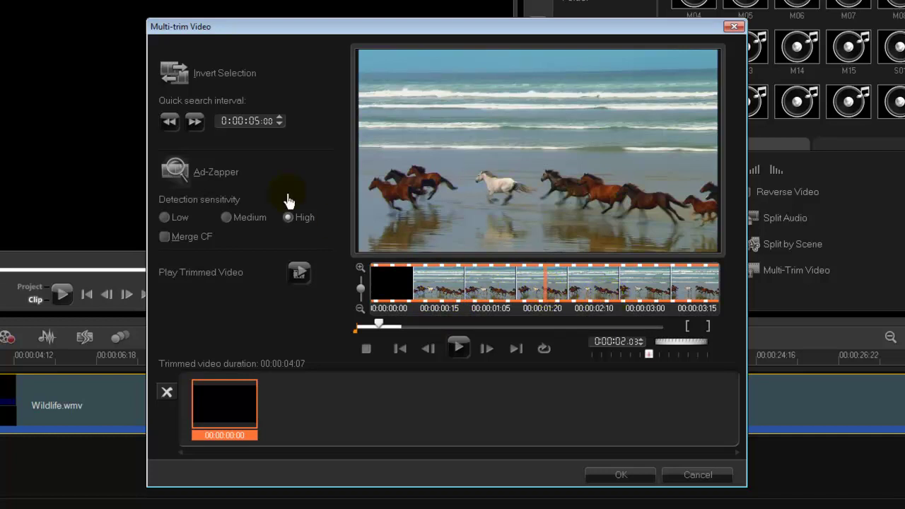
click(186, 78)
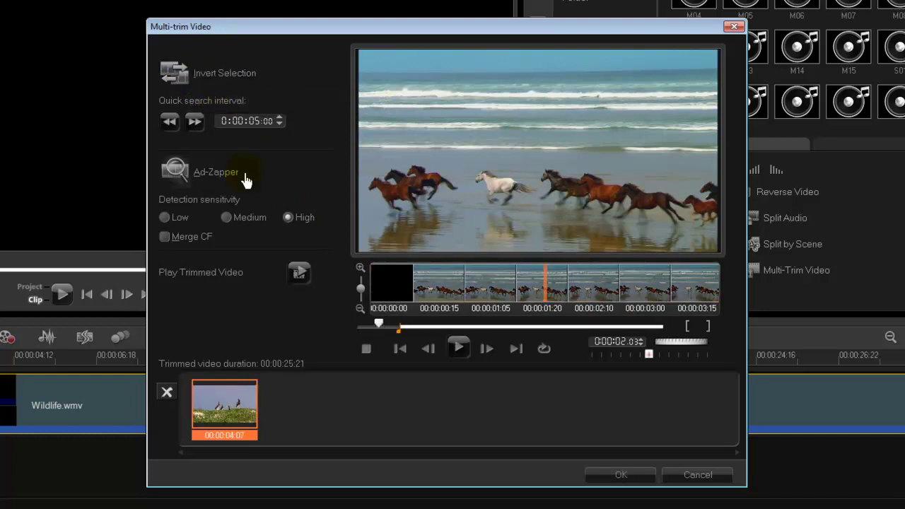
- Review where the inverted segment starts at the bird scene and play the trimmed video into the seal scene
mouse_move(379, 327)
mouse_down()
mouse_move(470, 339)
mouse_move(413, 340)
mouse_move(414, 330)
mouse_move(603, 335)
mouse_move(390, 326)
mouse_up()
click(400, 330)
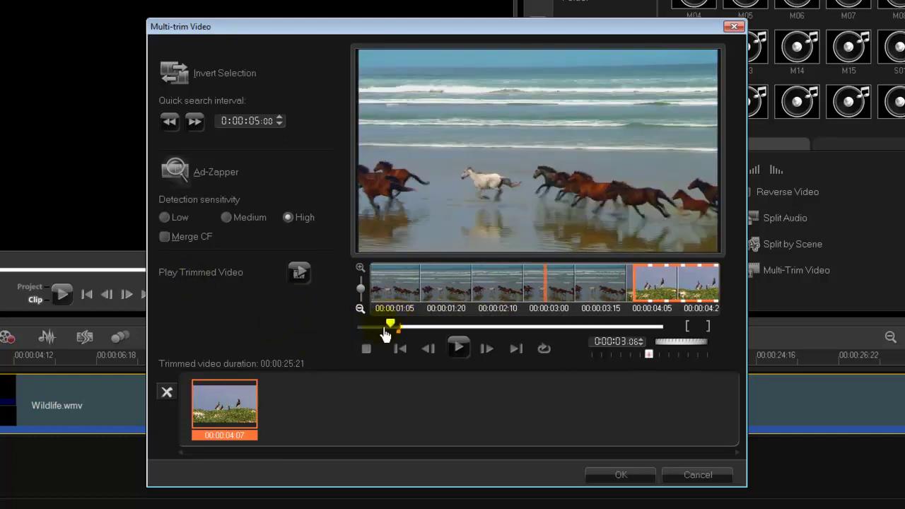
click(228, 415)
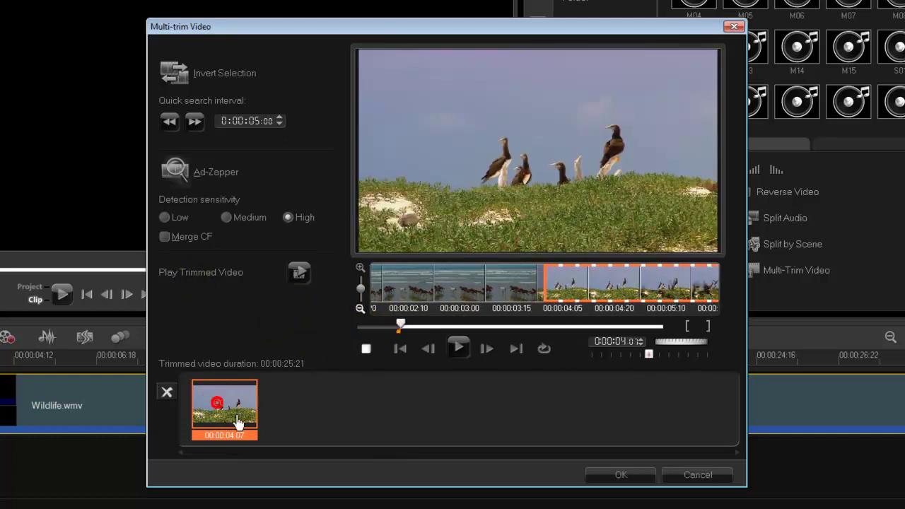
click(298, 275)
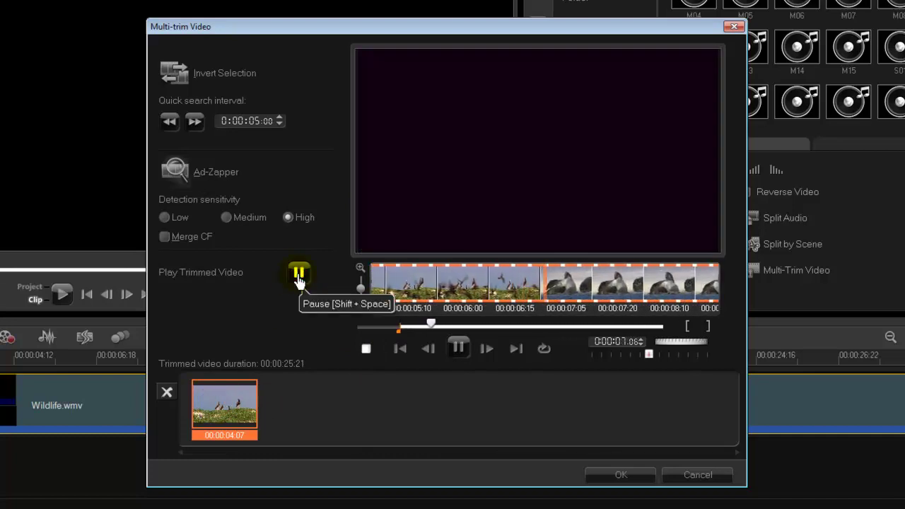
click(297, 280)
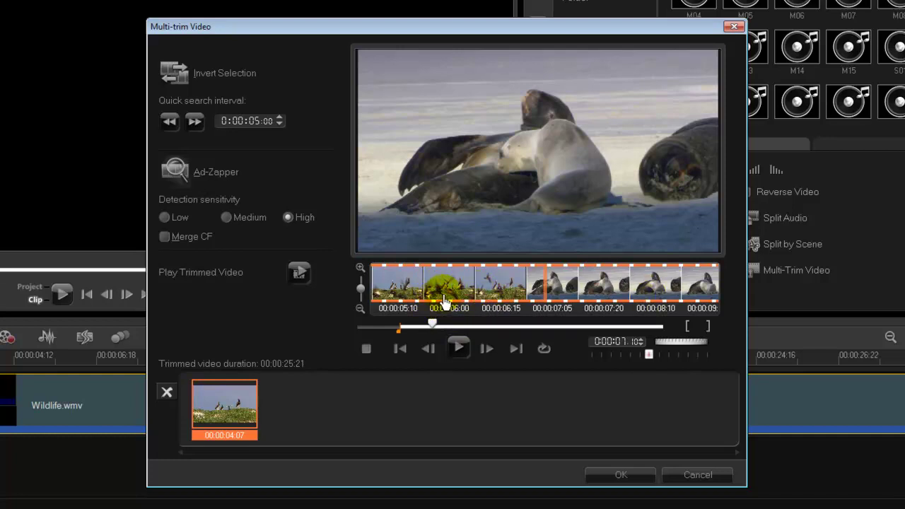
- Apply the inverted multi-trim to the second timeline clip and play its bird scene into the seal scene
click(615, 478)
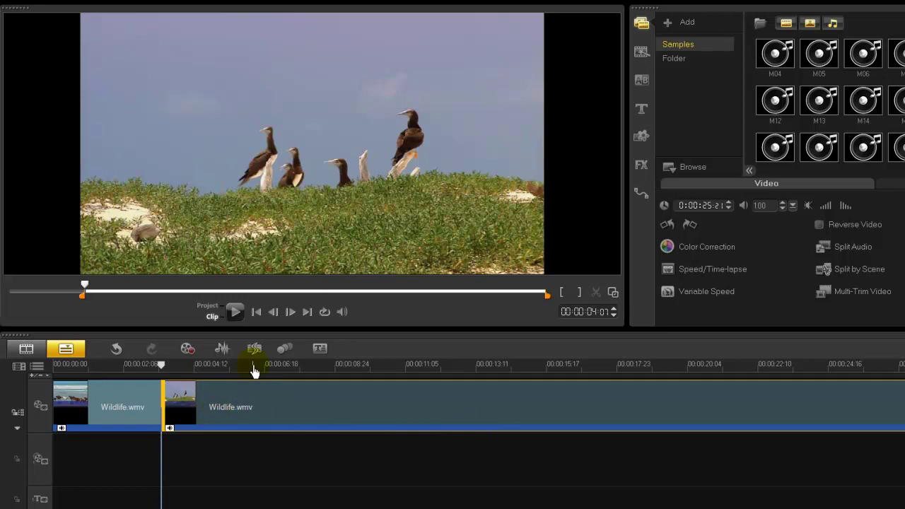
click(237, 314)
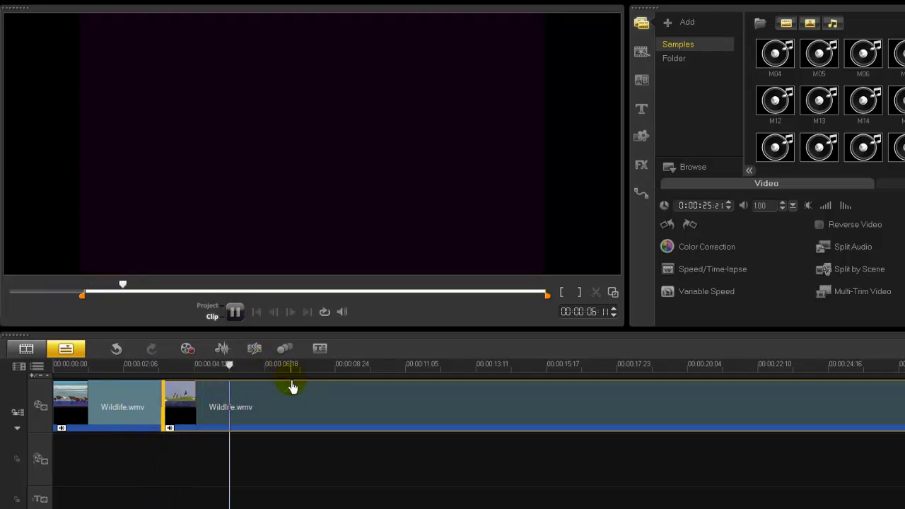
click(236, 314)
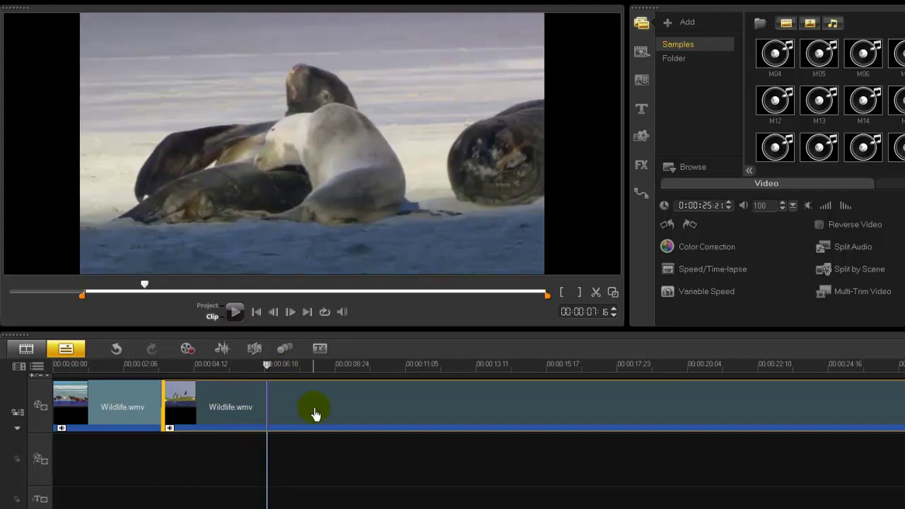